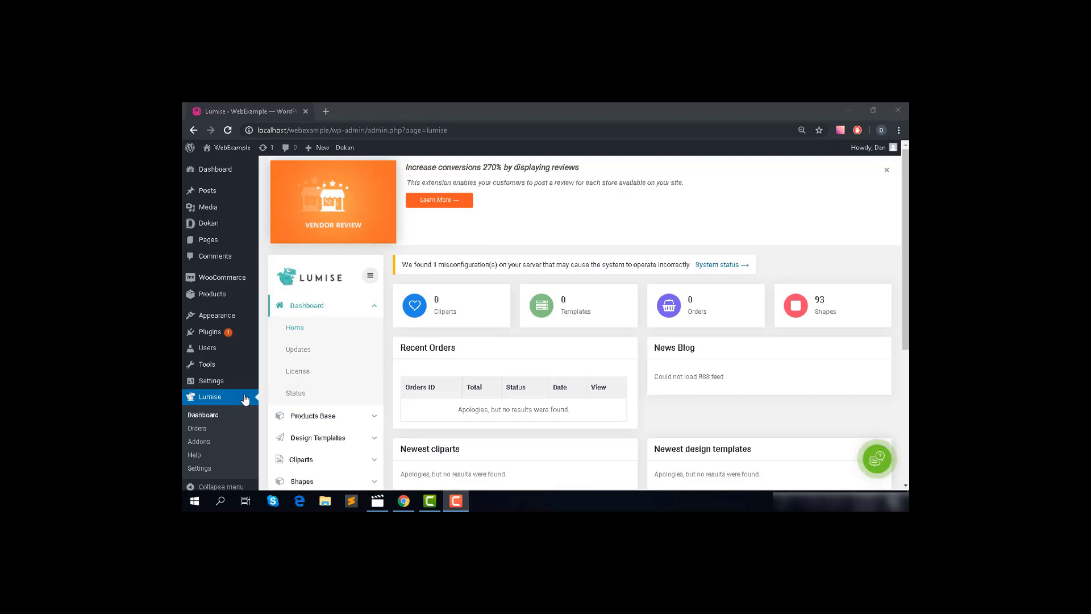
Step: Open the list of all printing types in Lumise and start adding a new printing
scroll(375, 384, "down", 3)
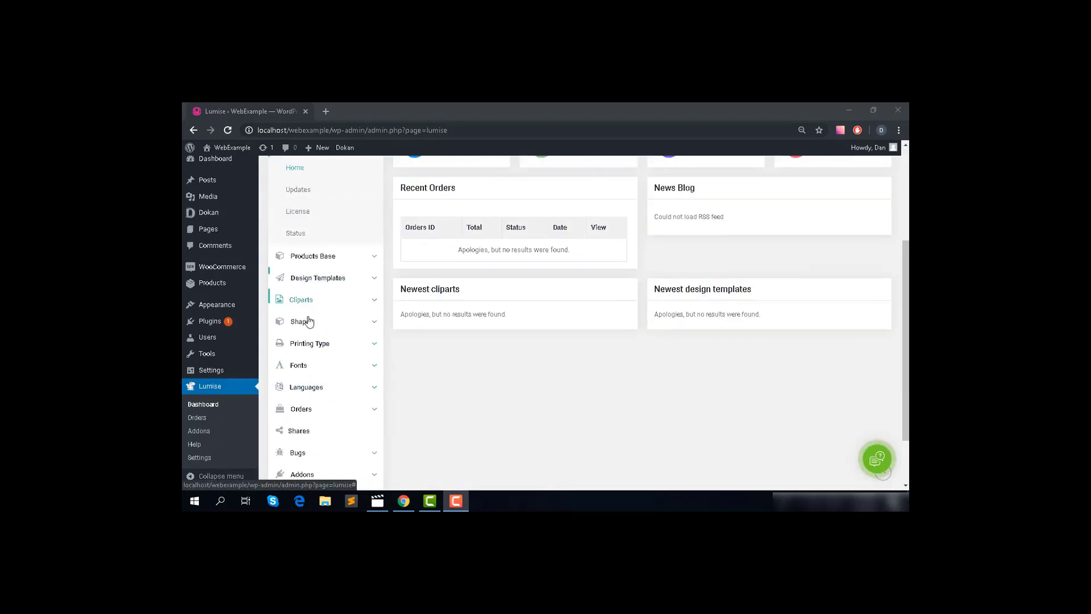
left_click(320, 344)
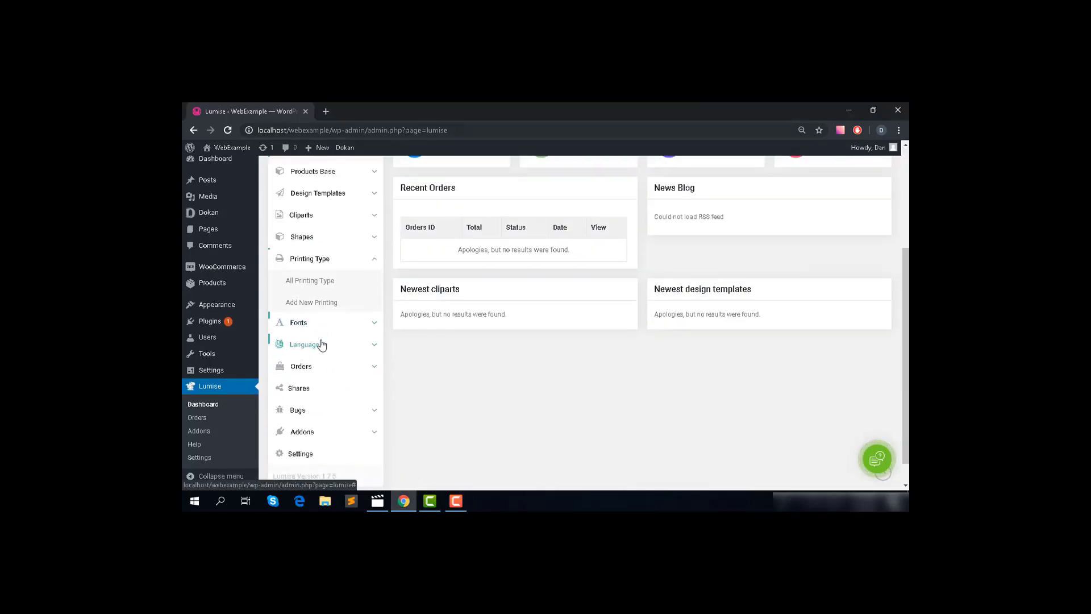
left_click(364, 279)
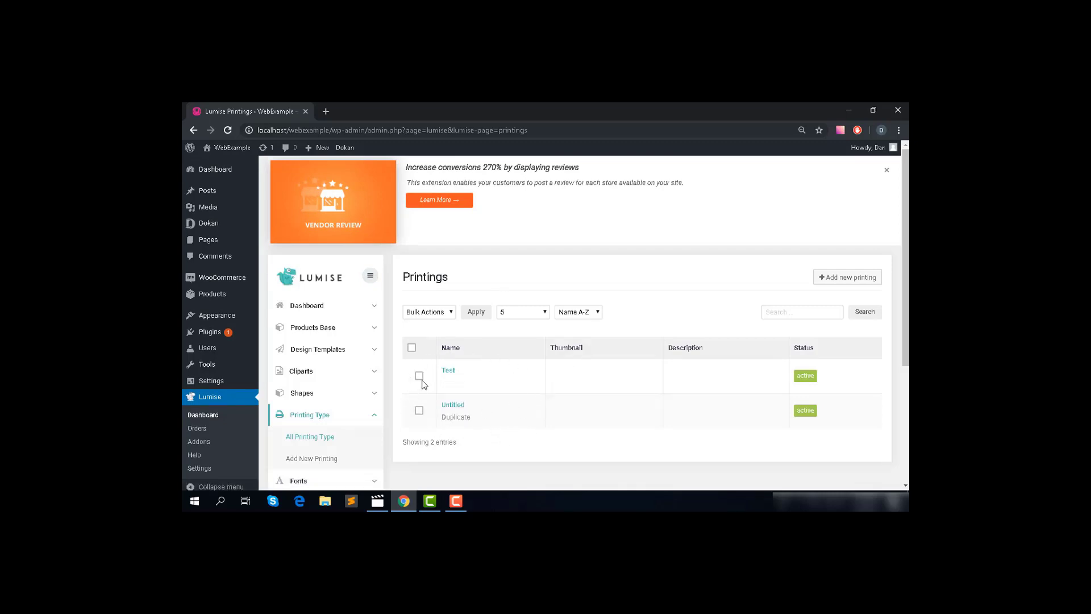
left_click(846, 284)
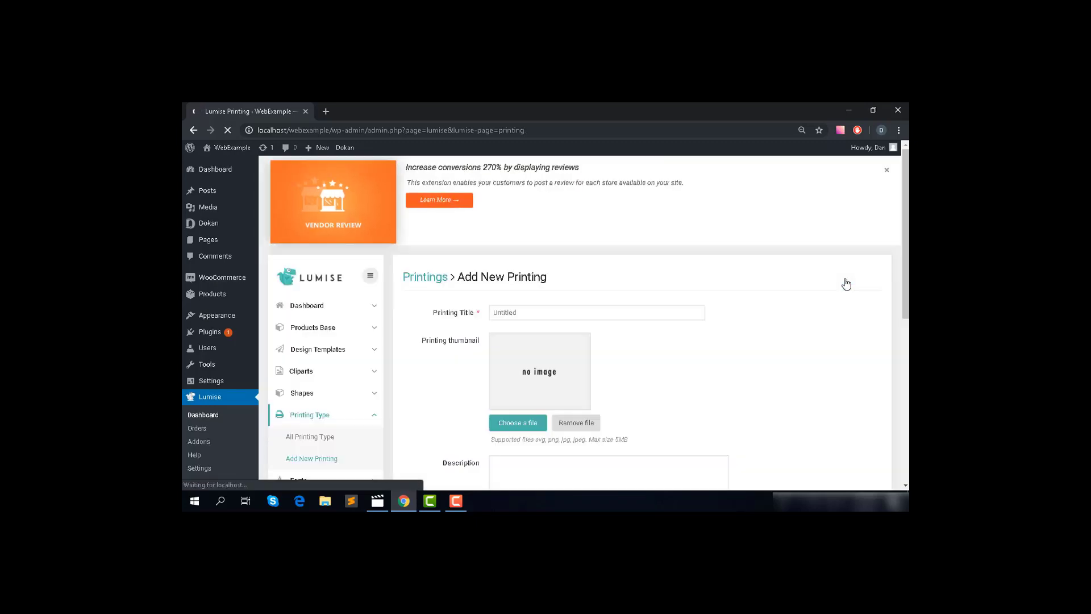
Step: Examine the new printing form from its title and thumbnail fields through to the price calculation options
scroll(518, 304, "down", 1)
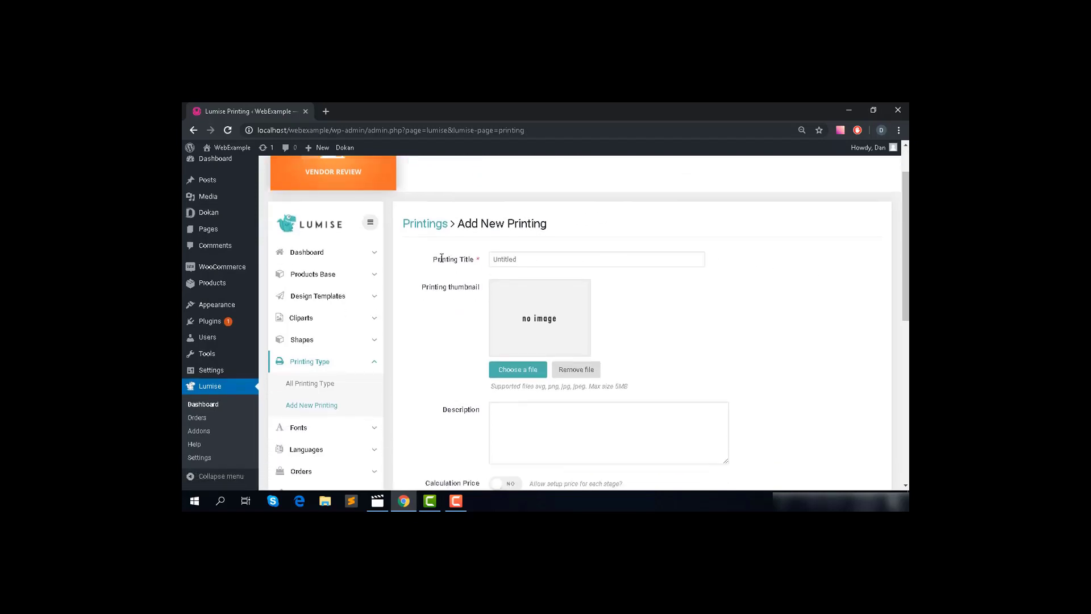
left_click_drag(431, 259, 481, 260)
left_click_drag(435, 288, 487, 306)
scroll(459, 310, "down", 2)
scroll(486, 307, "down", 4)
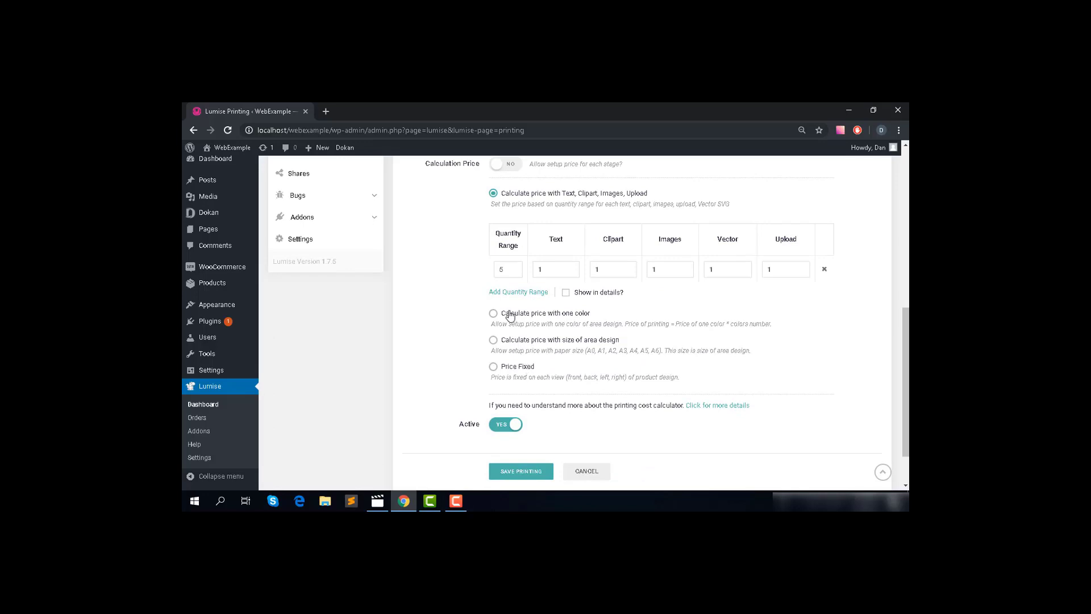
scroll(510, 315, "up", 1)
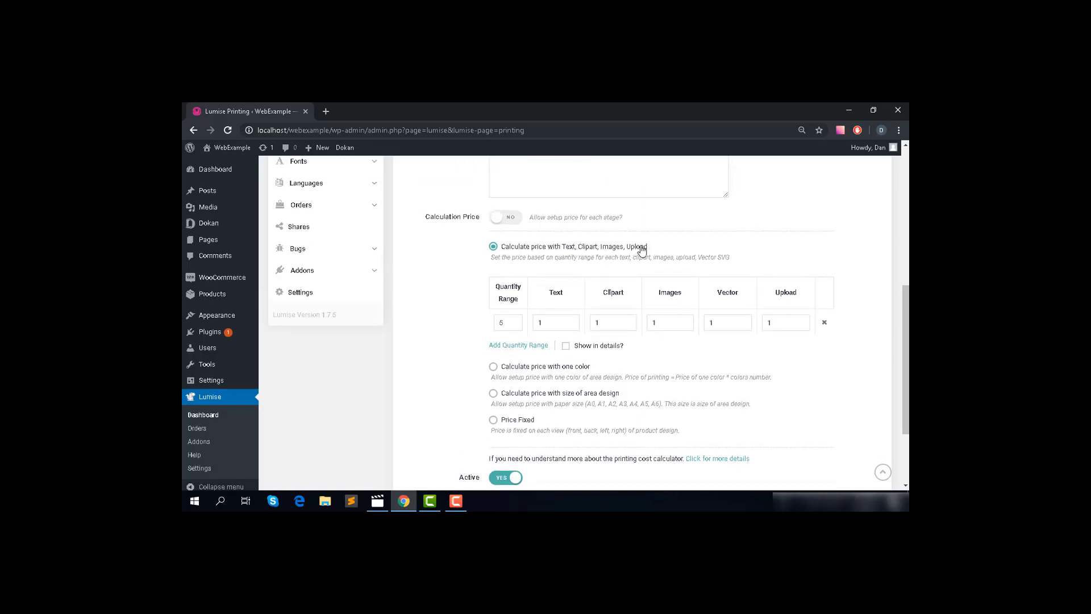
scroll(642, 249, "down", 2)
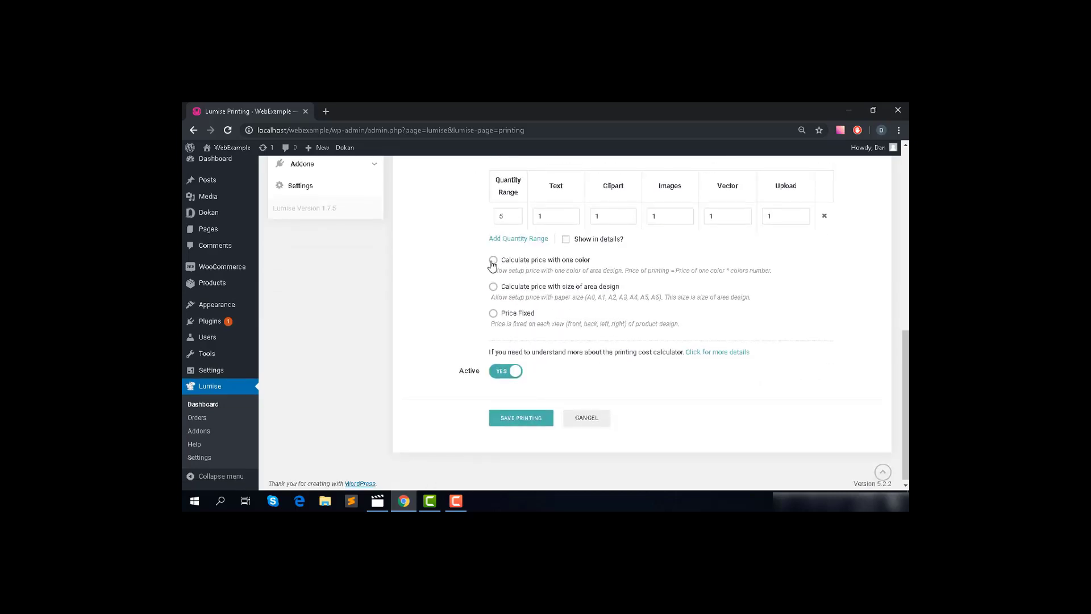
Step: Compare the price tables for the one color, size of area design and fixed price calculation methods
left_click(493, 260)
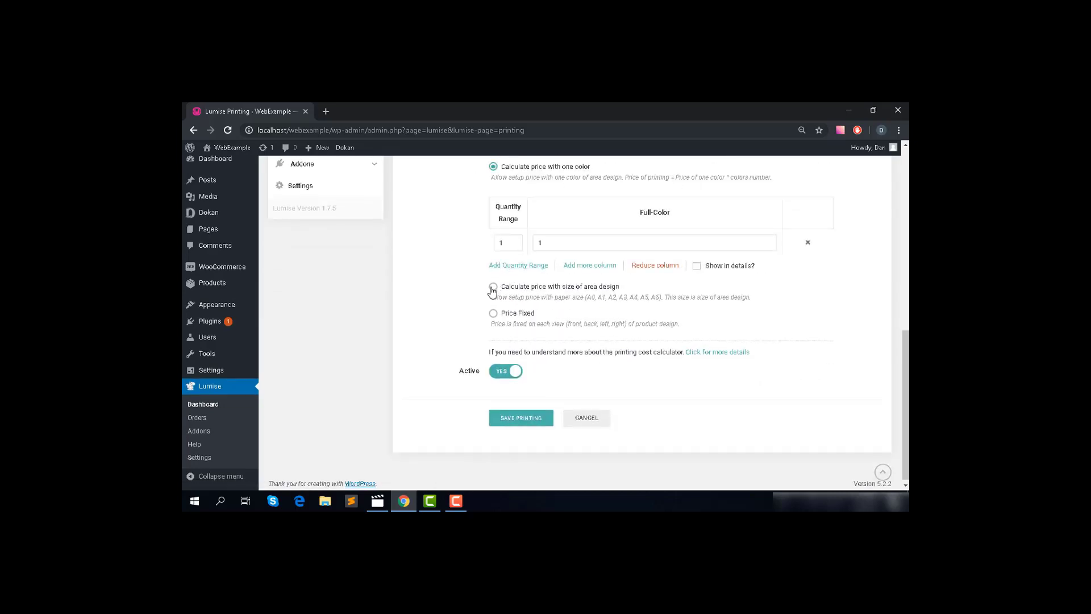
left_click(492, 287)
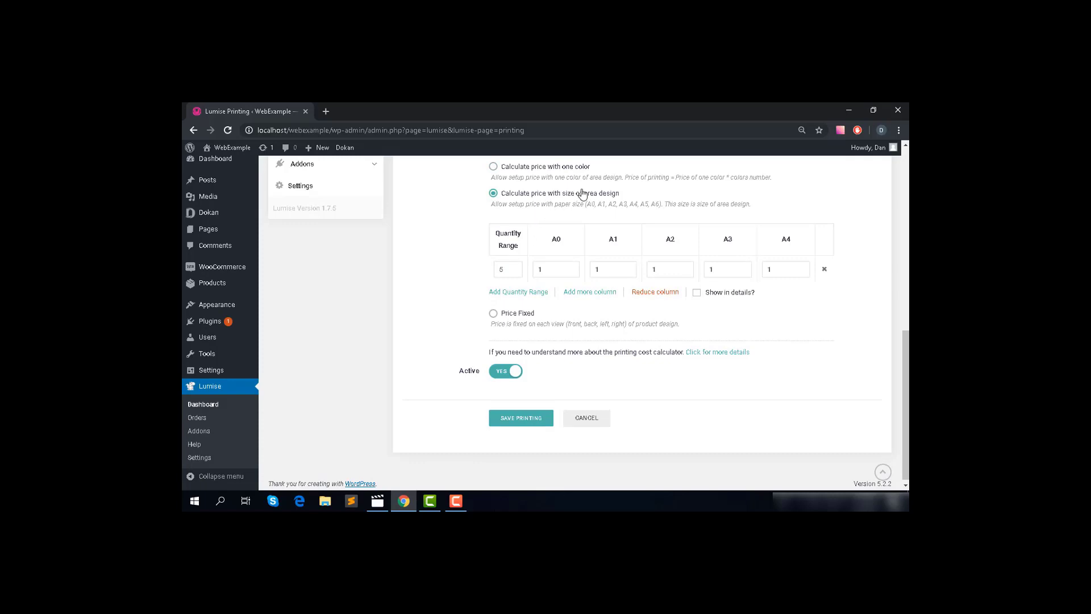
left_click(493, 314)
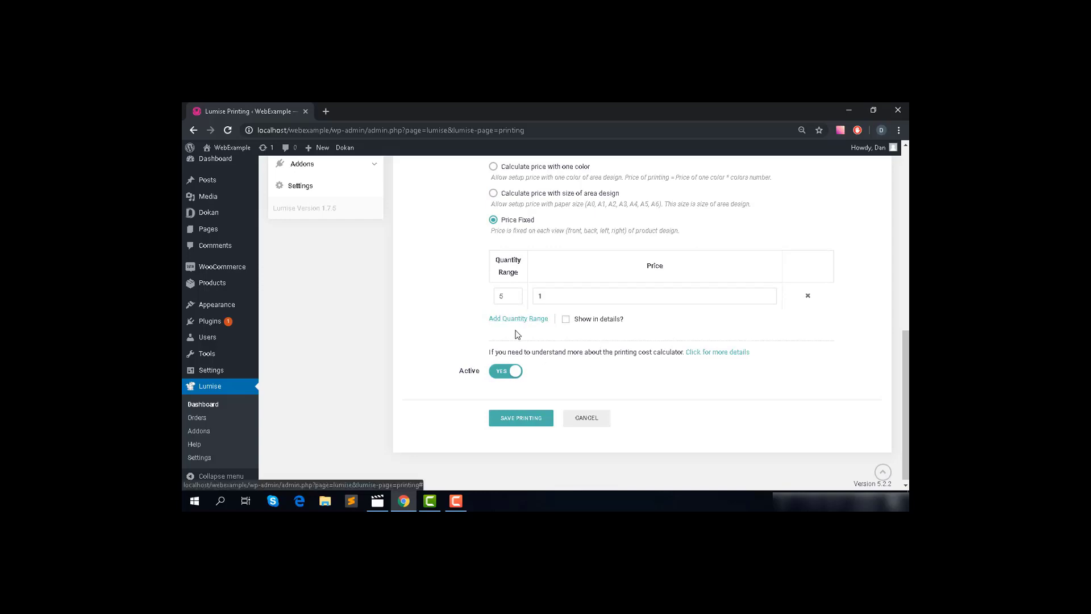
left_click(493, 192)
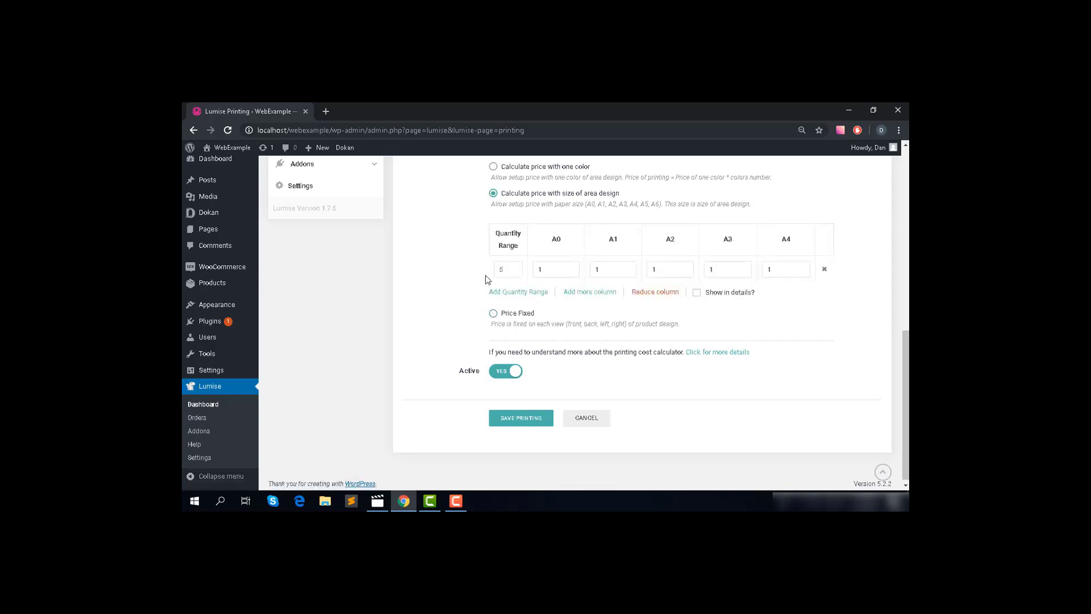
Step: Select the Price Fixed calculation method and add two more quantity ranges to its table
left_click(492, 314)
left_click(514, 319)
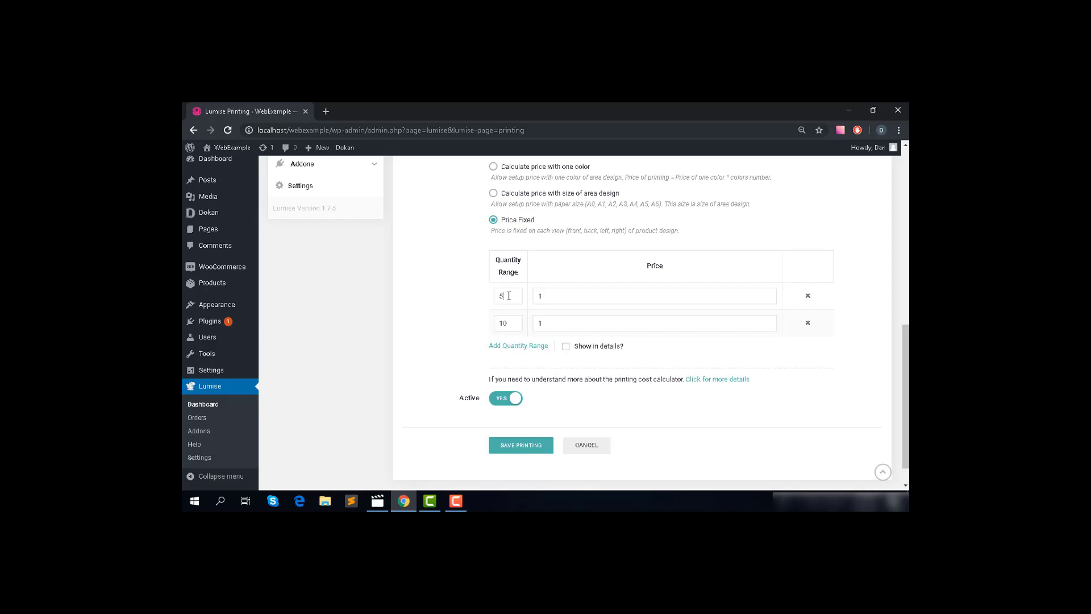
left_click(518, 346)
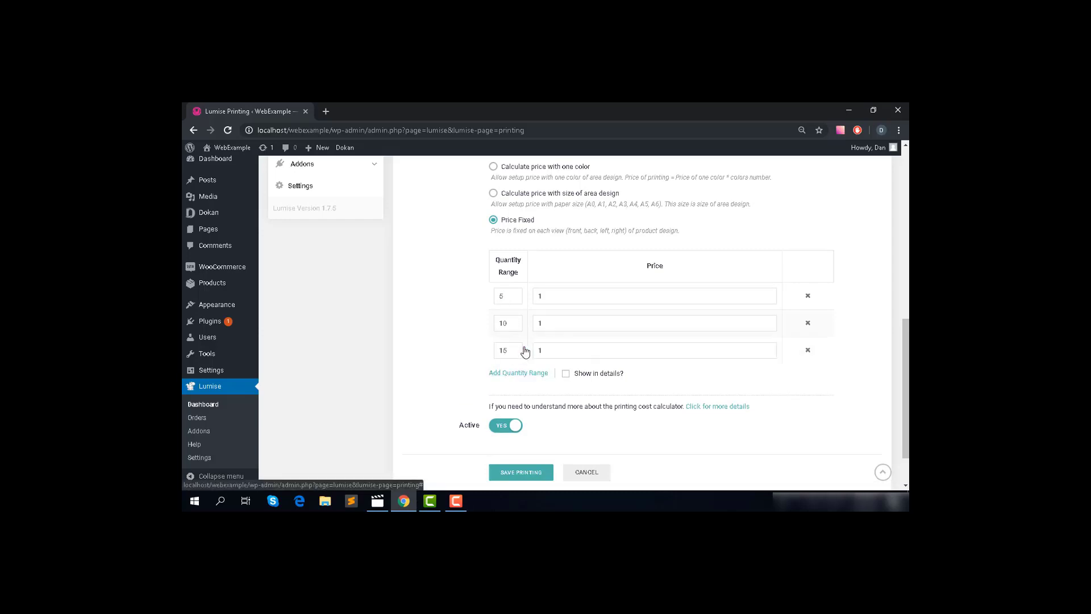
left_click_drag(514, 351, 487, 356)
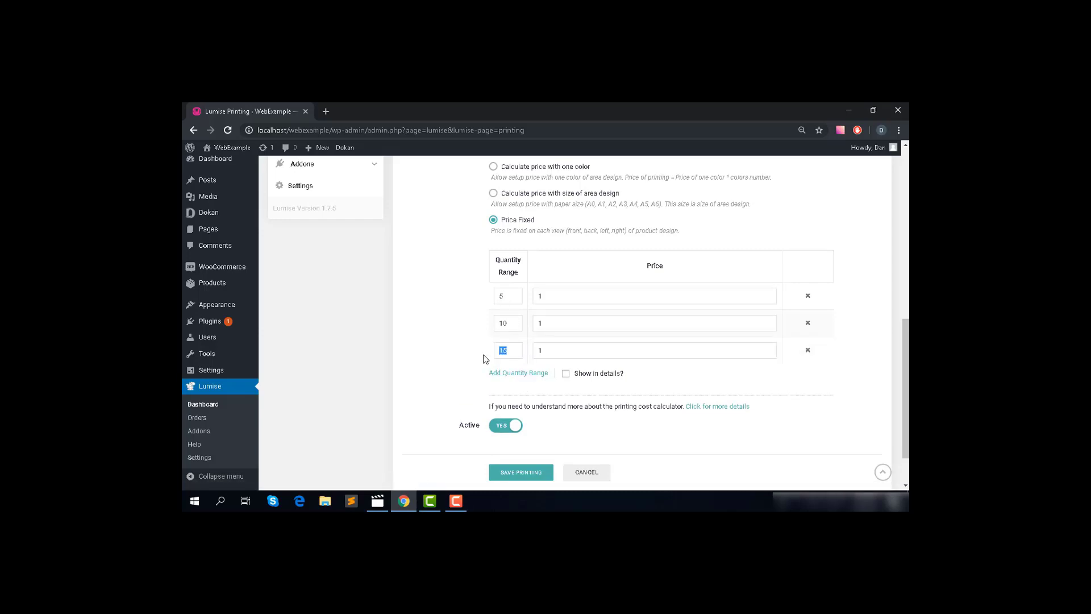
Step: Set the three quantity ranges of the fixed price table to 0-5, 5-10 and 10-15
left_click(499, 299)
type("0-")
type("5-")
type("0-")
Step: Set the fixed price to 5 for the 0-5 range and to 3 for the 5-10 range
double_click(545, 325)
type("2")
double_click(541, 296)
type("5")
double_click(538, 323)
type("3")
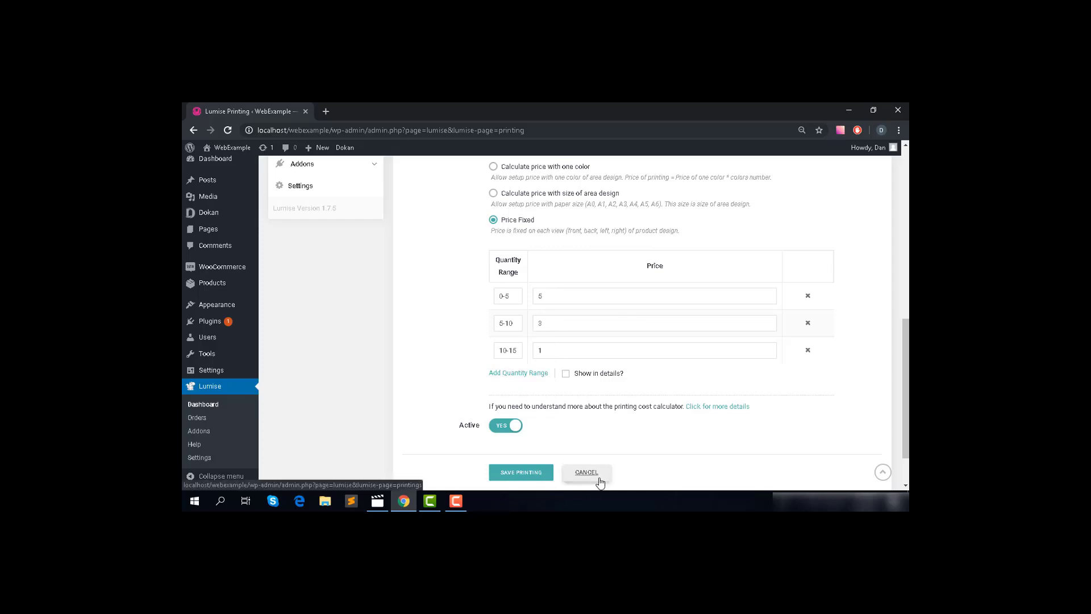
left_click(456, 500)
left_click(858, 451)
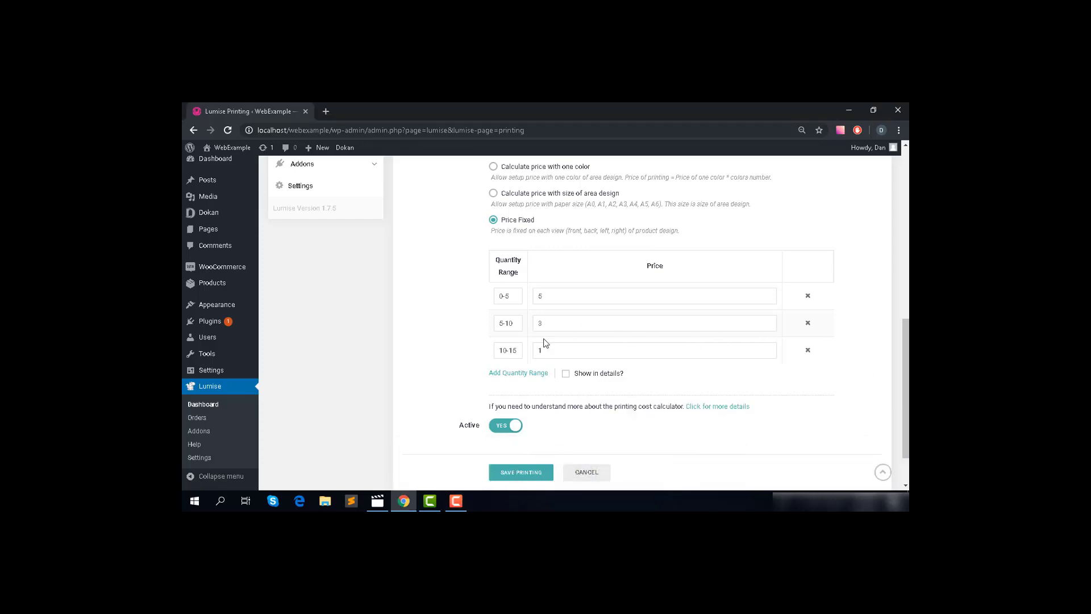
Step: Try the formula (base + 5) as the price of the 0-5 range and restore the plain price of 5
left_click(545, 296)
type("base + 5)")
left_click(540, 296)
type("(")
left_click_drag(552, 300, 516, 302)
type("5as")
Step: Set the price of the 5-10 quantity range to the formula (base + 3) *6
left_click(575, 324)
type("(")
key("BackSpace")
type("6")
left_click_drag(500, 351, 517, 351)
left_click(504, 324)
Step: Switch the price calculation to size of area design and examine the paper size columns A0 to A4
scroll(479, 361, "up", 4)
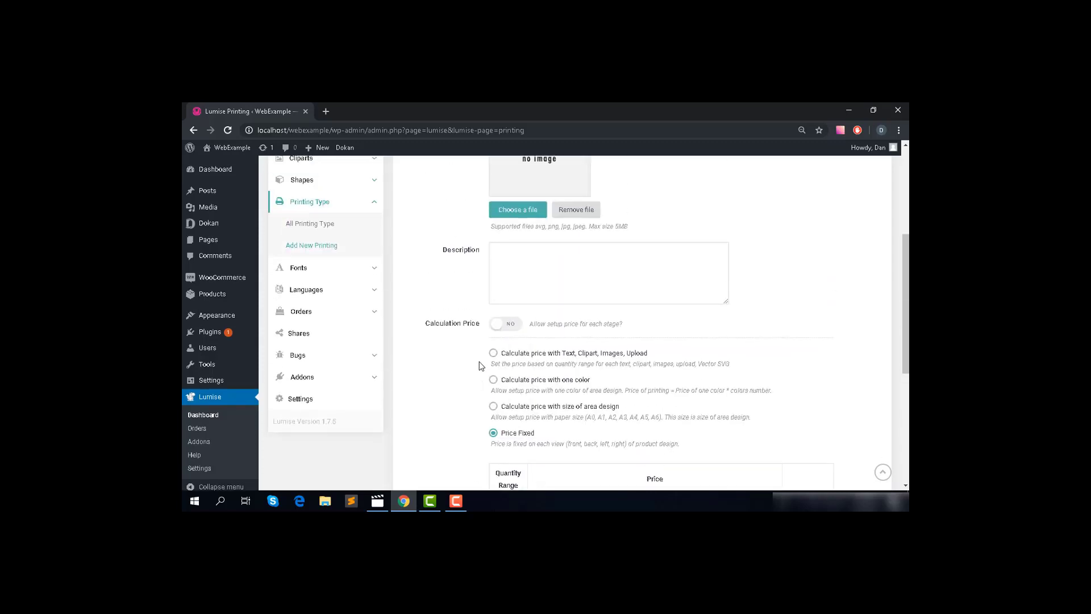
scroll(479, 361, "down", 2)
scroll(492, 302, "down", 1)
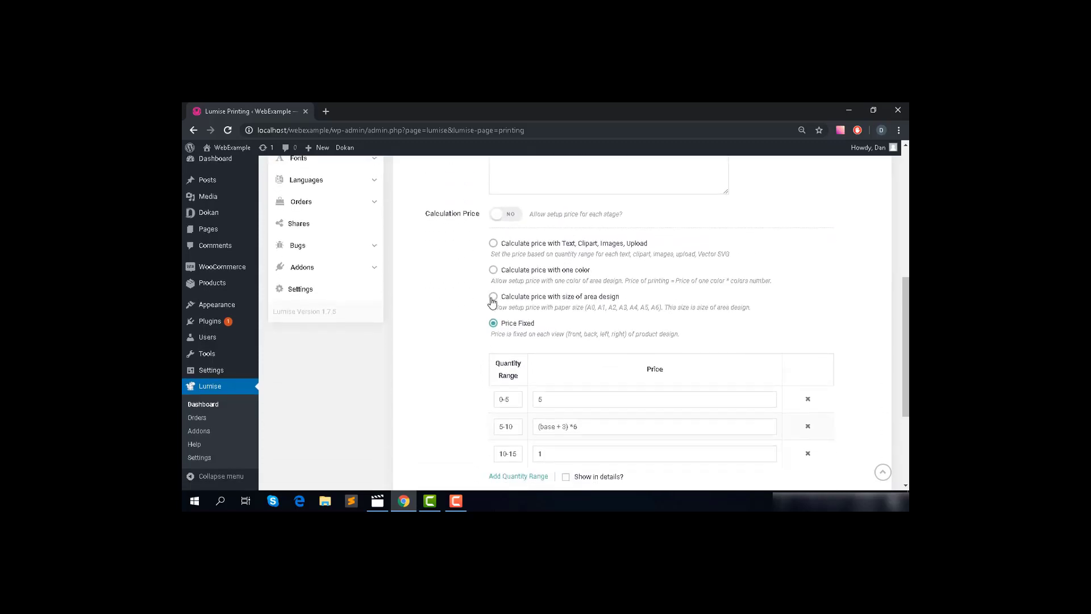
left_click(495, 248)
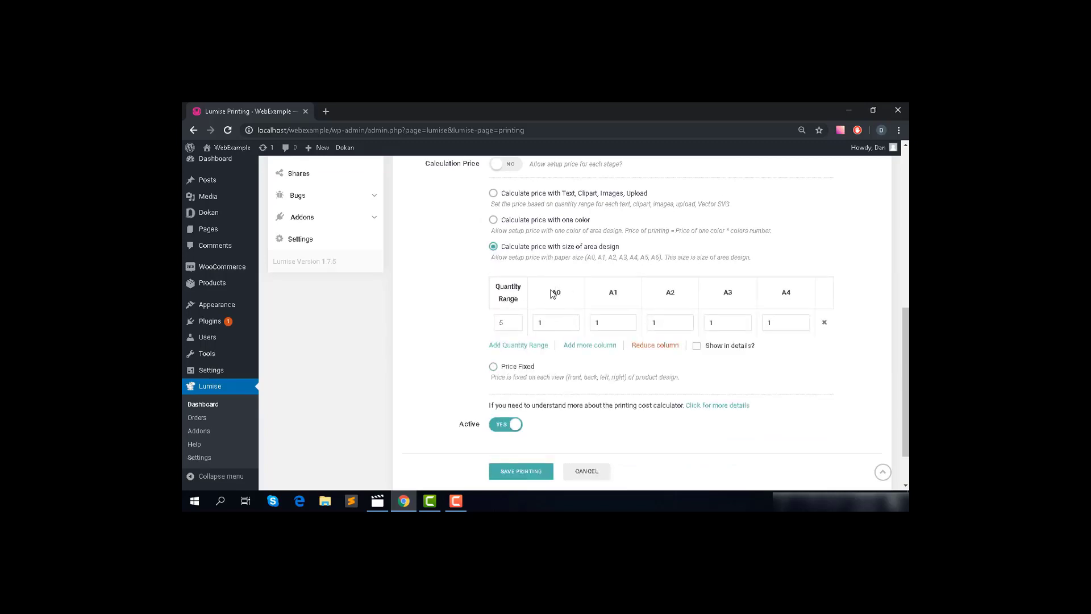
left_click_drag(551, 295, 565, 292)
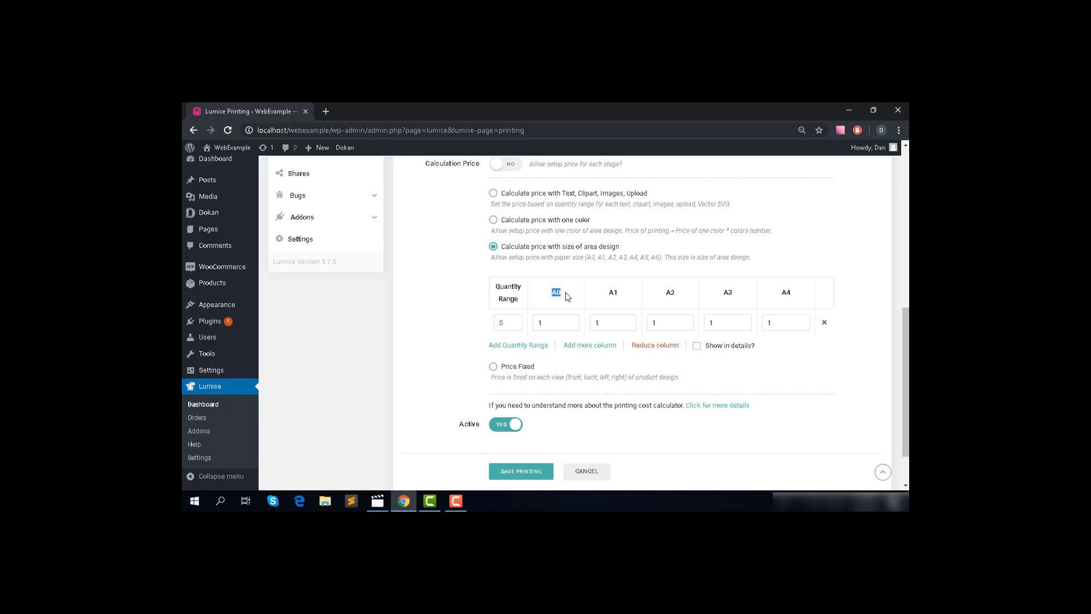
double_click(612, 292)
double_click(670, 292)
double_click(727, 292)
double_click(786, 292)
Step: Remove all five paper size columns from the area design price table
left_click(653, 348)
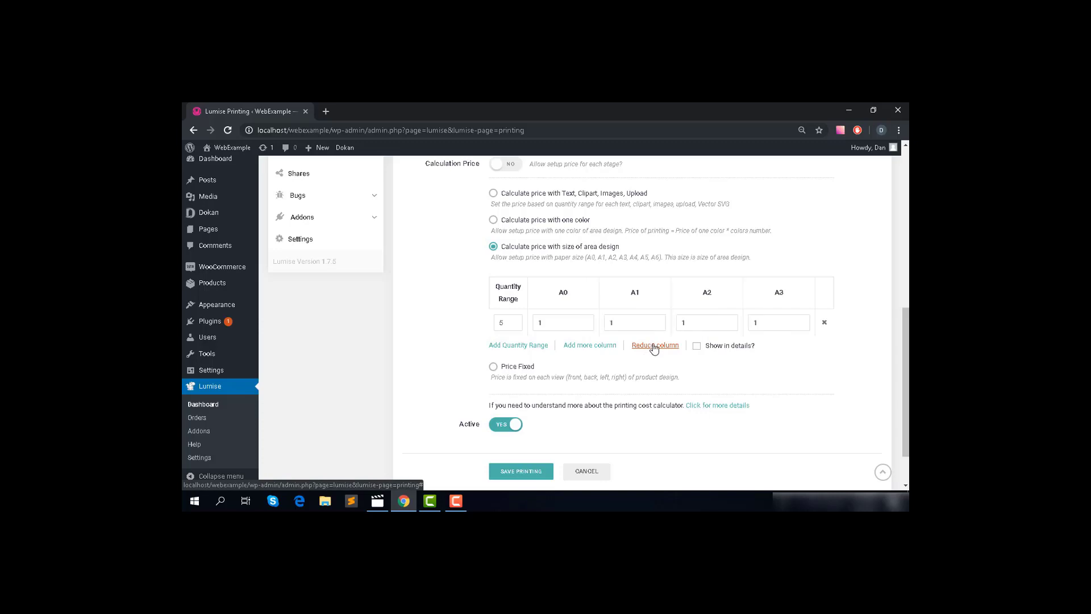
left_click(654, 346)
left_click(653, 346)
left_click(653, 346)
left_click(654, 346)
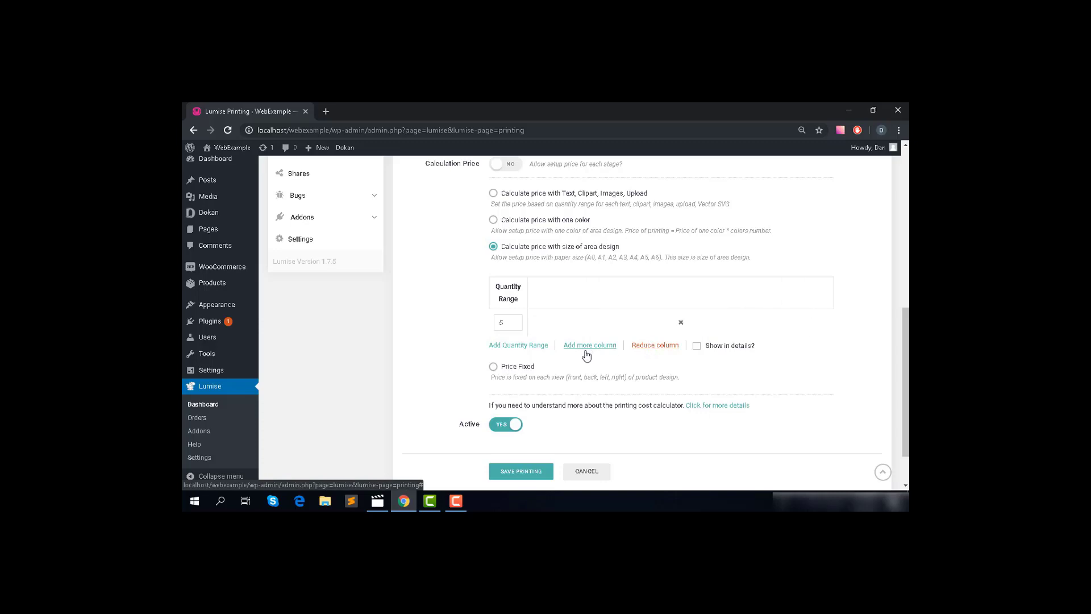
Step: Add two size columns labelled 20cm x 30cm and A4 to the area design price table
left_click(587, 345)
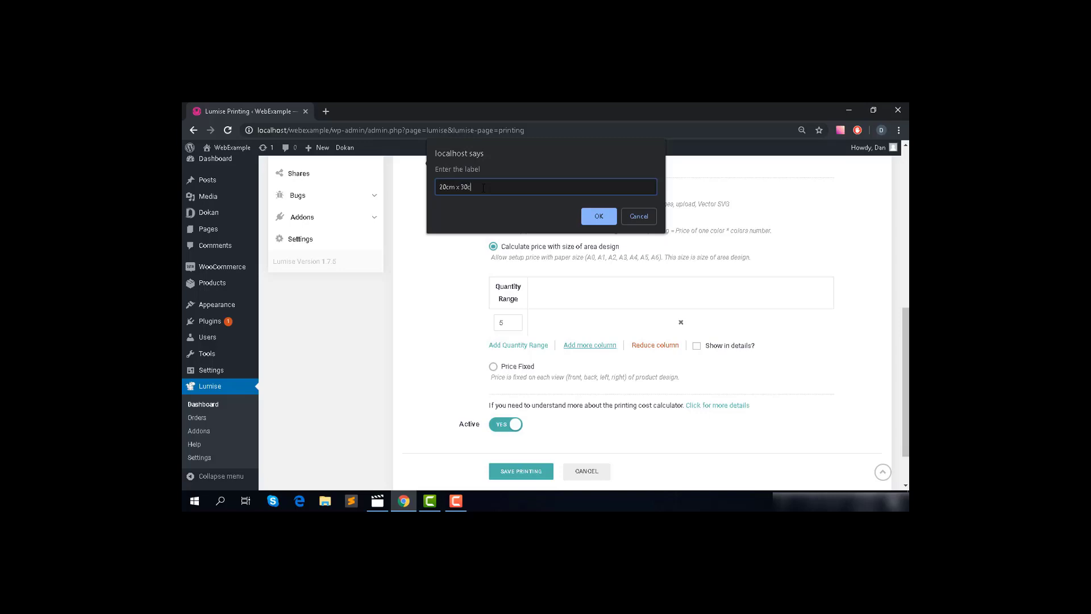
left_click(598, 219)
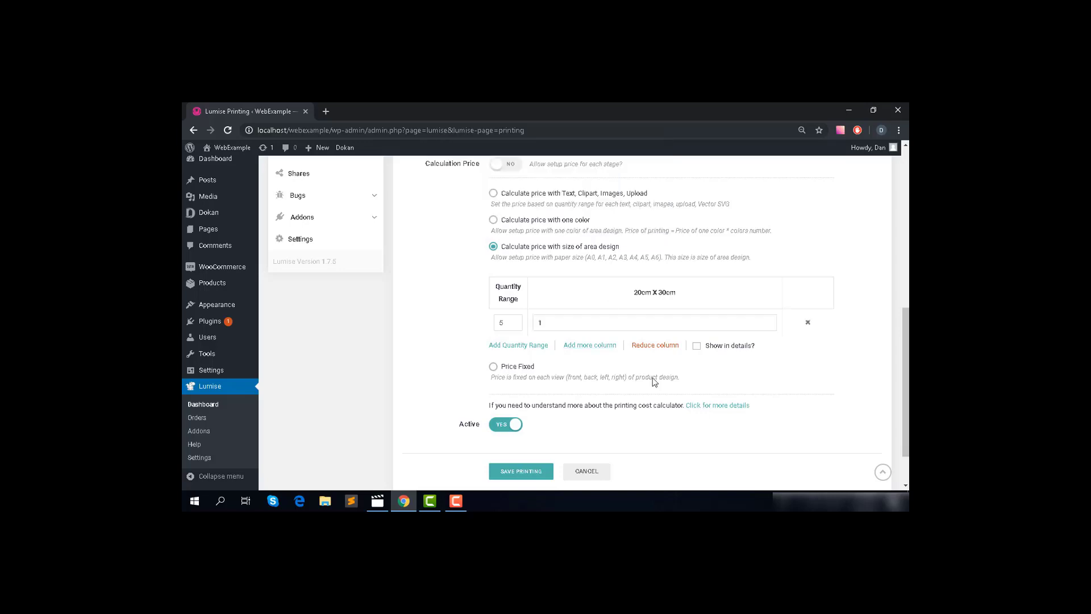
left_click(585, 346)
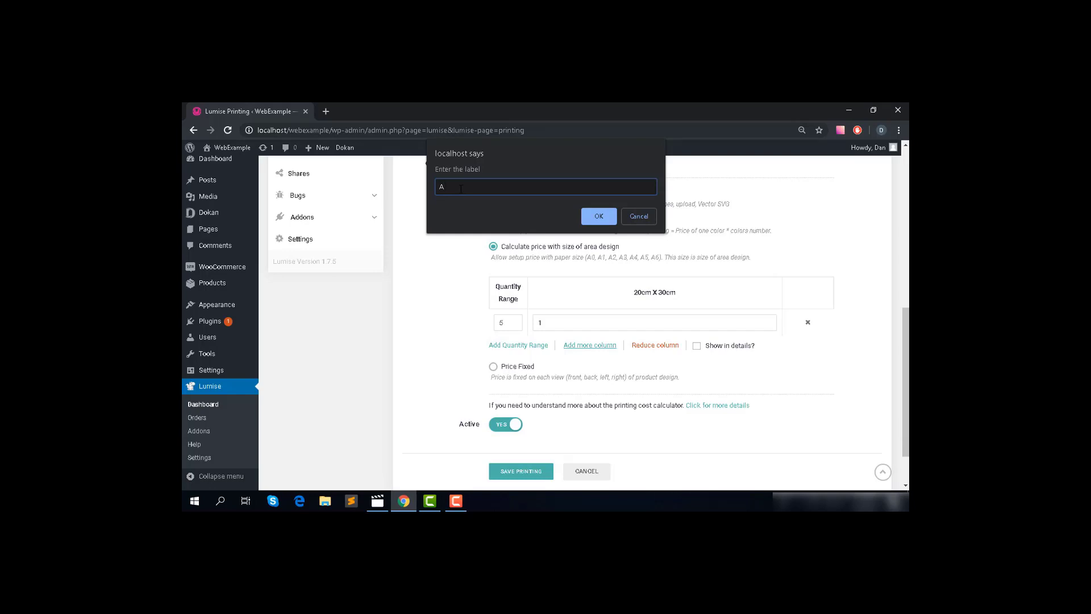
type("4")
left_click(599, 217)
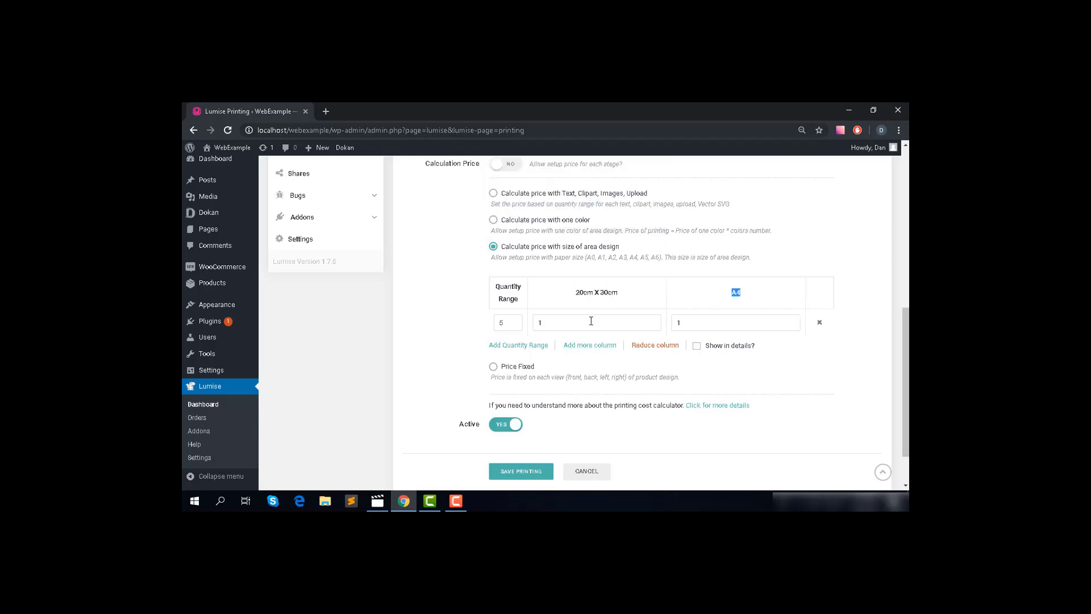
Step: Set the price to 2 for the 20cm x 30cm size and to 4 for A4
left_click(534, 327)
type("2")
key("Tab")
type("4")
Step: View the price table of the one color calculation method
scroll(593, 307, "up", 3)
scroll(565, 356, "down", 1)
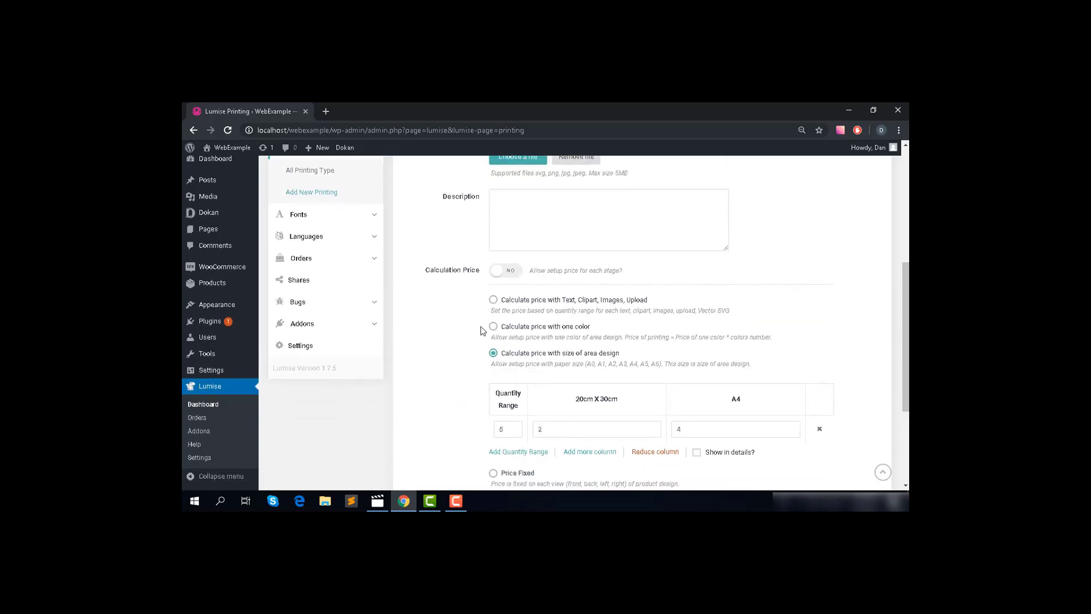
left_click(493, 326)
scroll(539, 334, "down", 2)
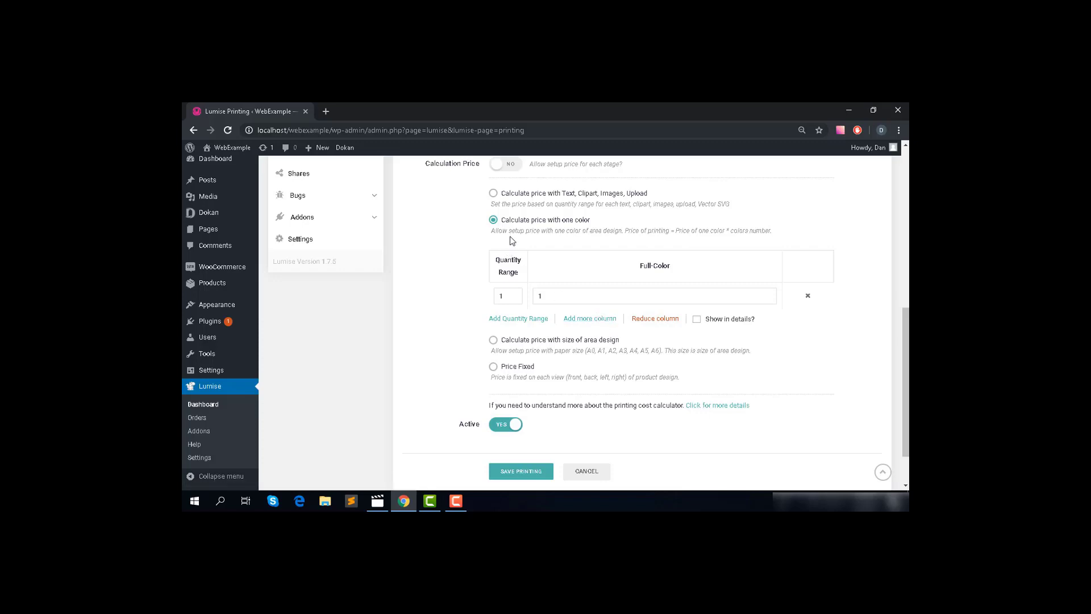
Step: Switch the calculation to Text, Clipart, Images, Upload and examine its price columns
left_click(494, 195)
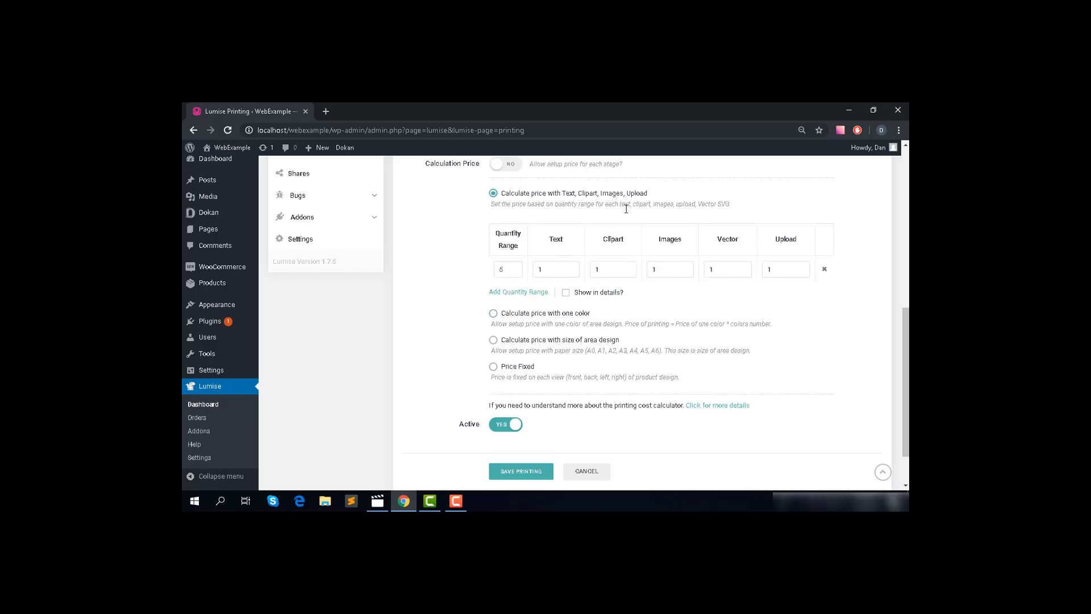
scroll(614, 305, "up", 1)
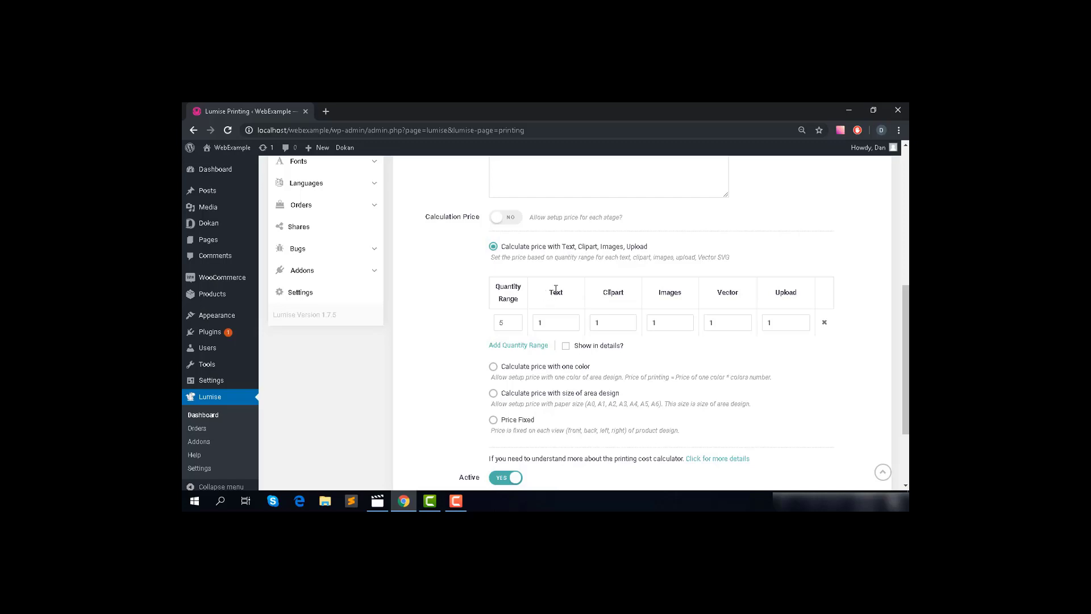
left_click_drag(548, 292, 693, 299)
left_click(555, 322)
left_click(674, 326)
Step: Allow price setup for each stage and show the Stage 2 price table
scroll(674, 345, "up", 2)
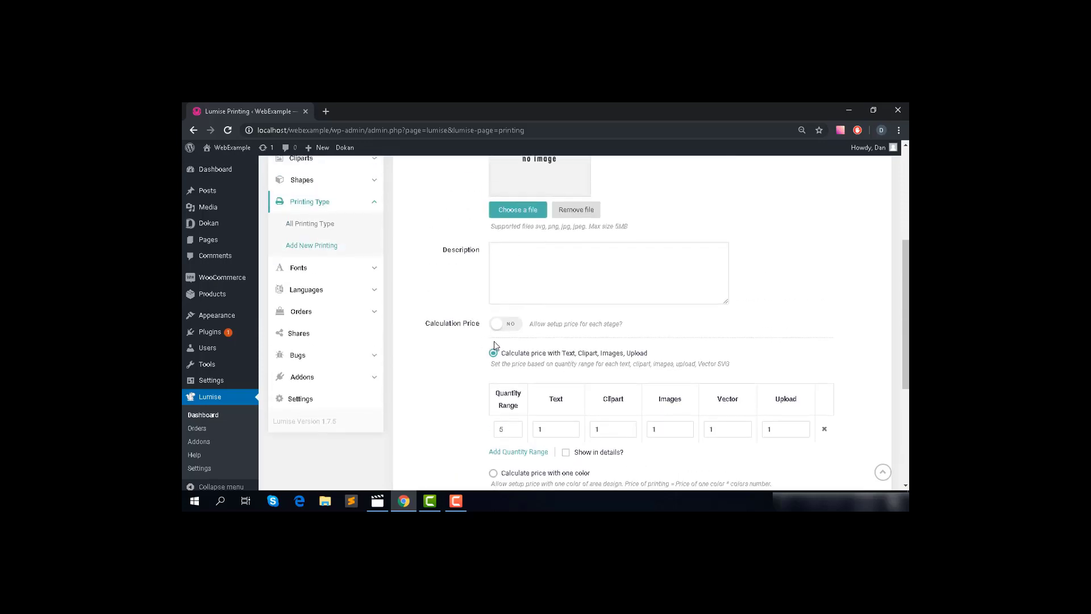
scroll(511, 318, "down", 1)
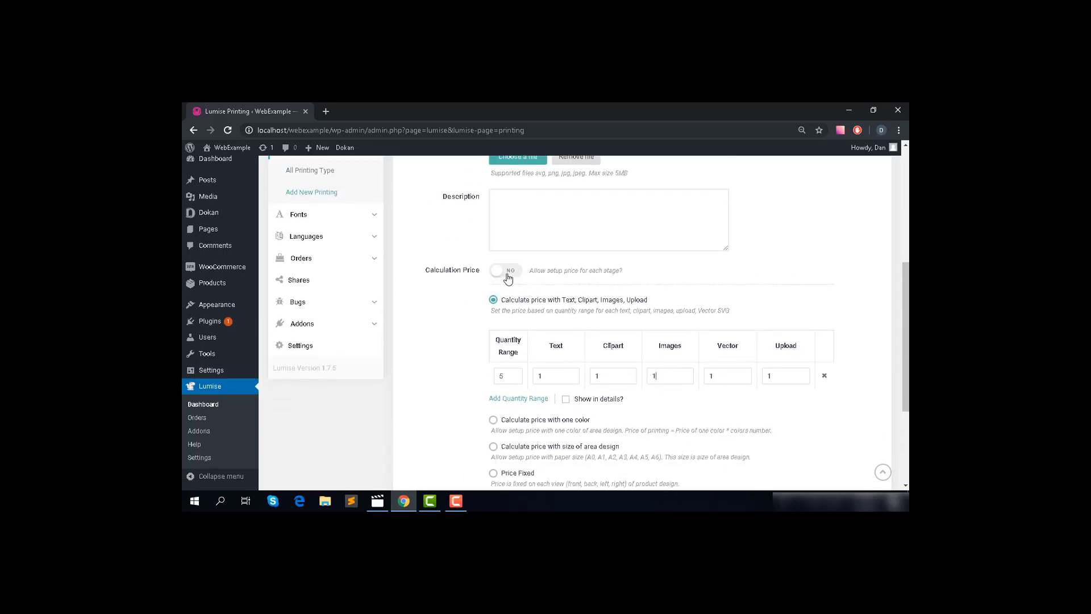
left_click_drag(530, 271, 621, 271)
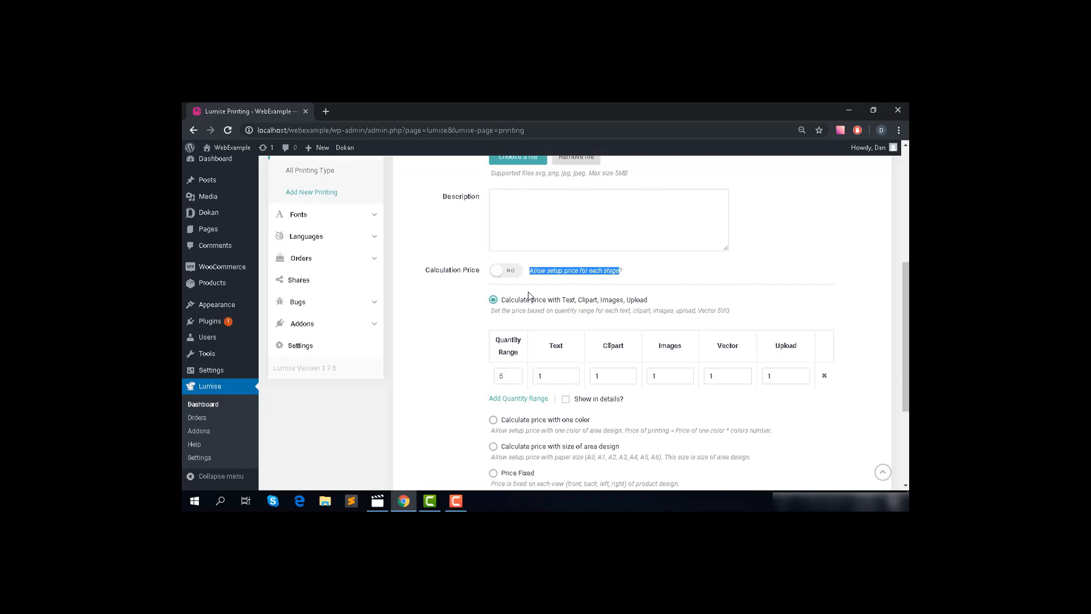
left_click(498, 274)
left_click(555, 330)
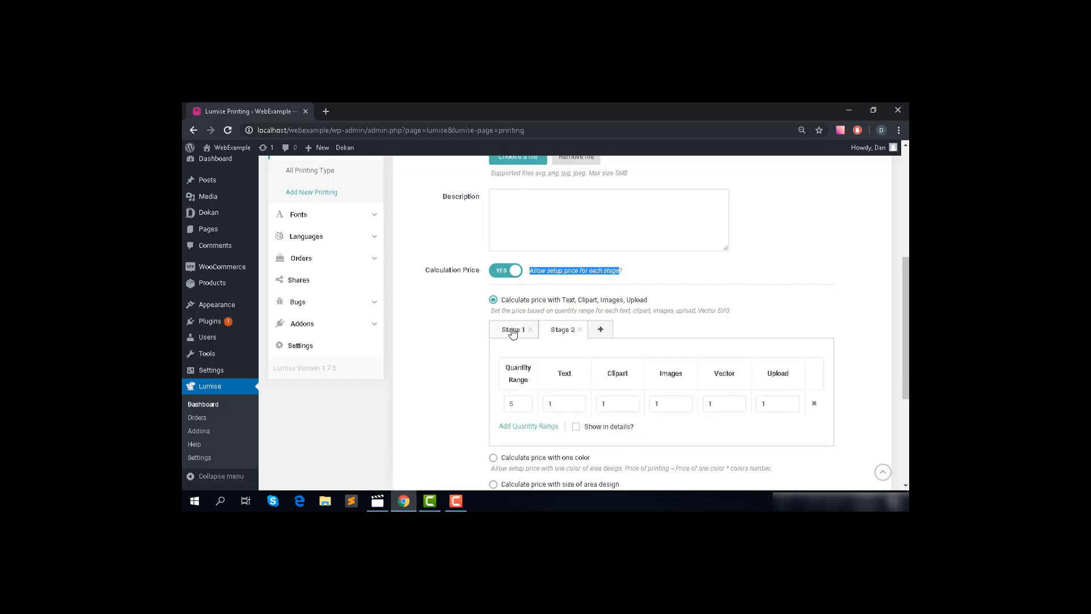
Step: Add a third and a fourth stage to the price setup of the Text, Clipart, Images, Upload calculation
left_click(566, 330)
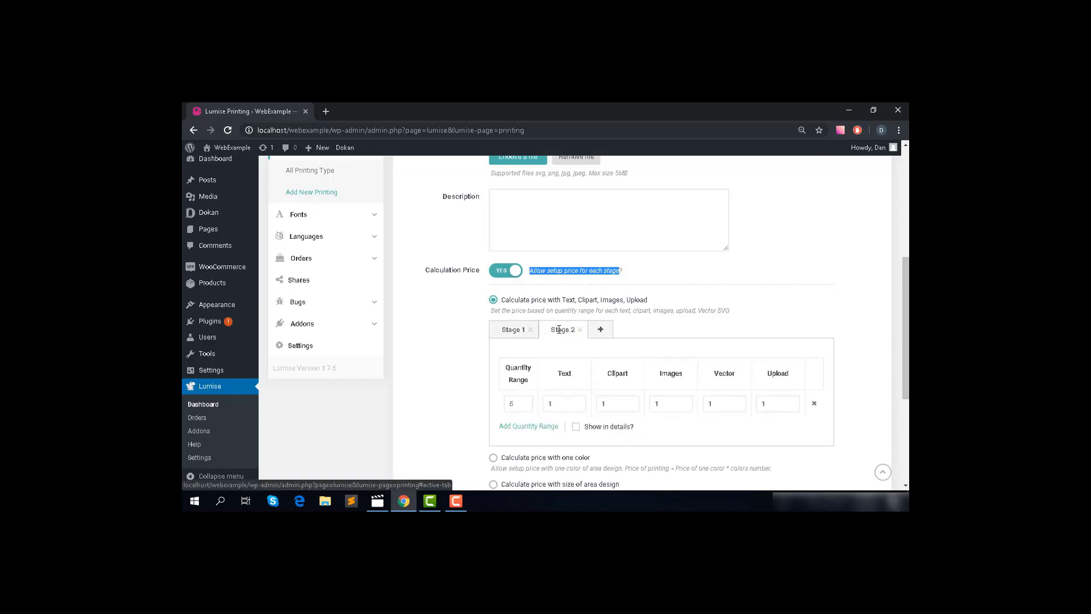
left_click(601, 329)
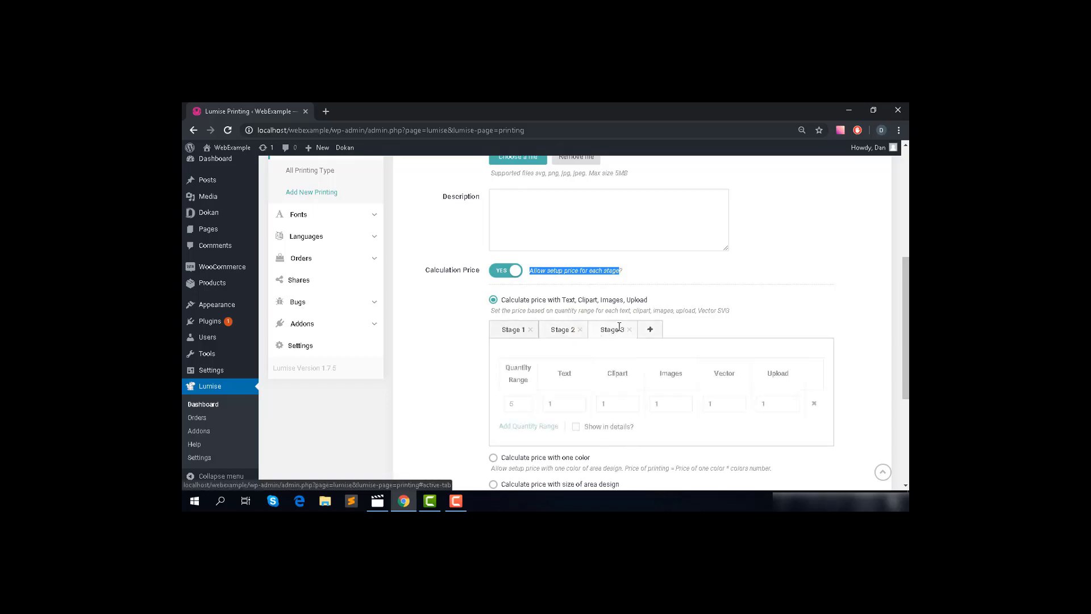
left_click(651, 332)
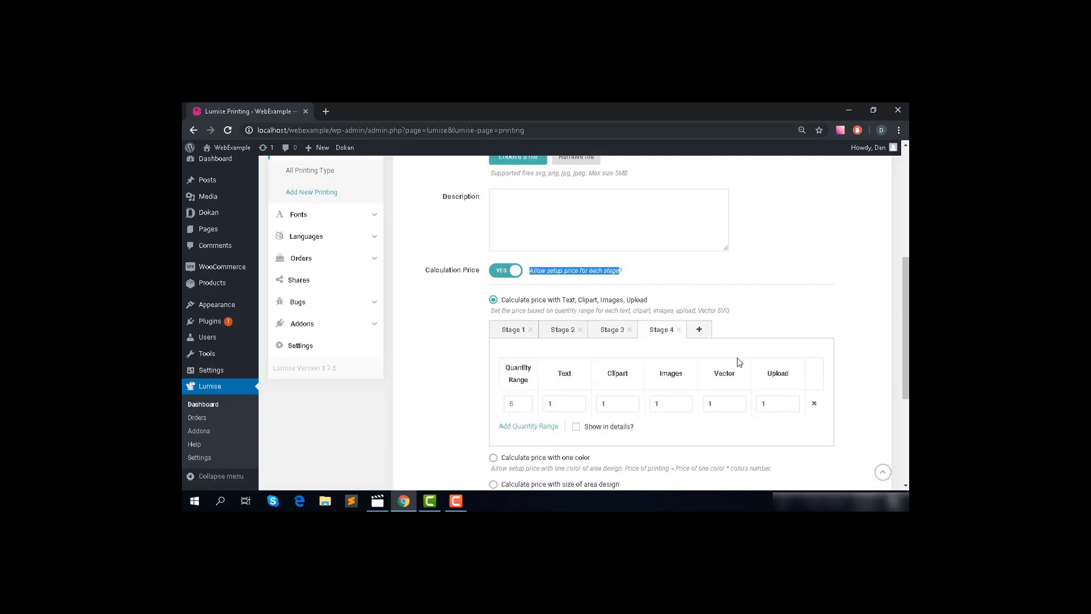
scroll(738, 362, "down", 2)
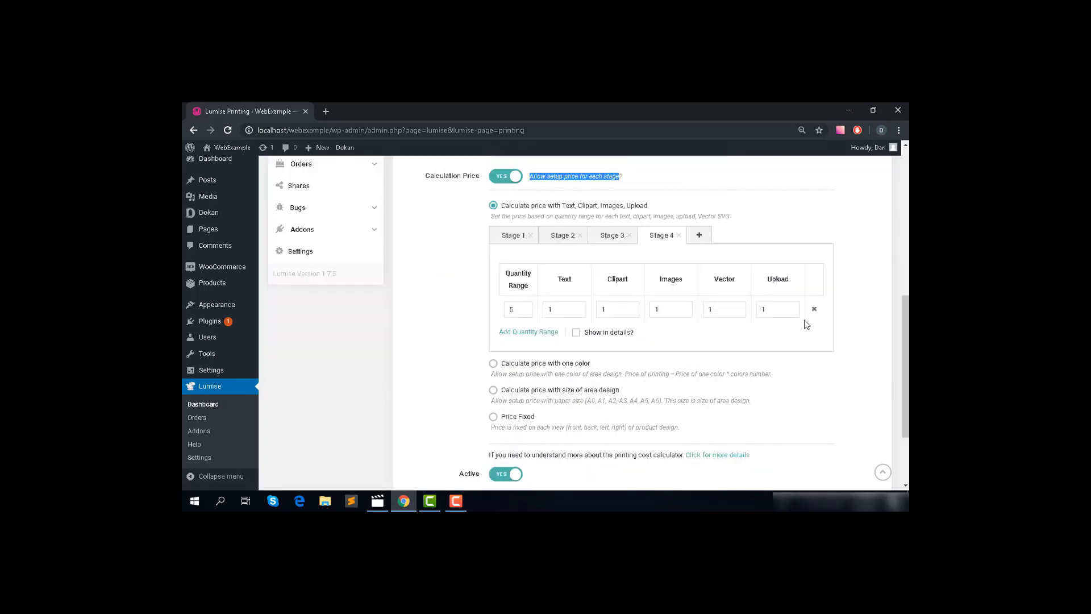
left_click(819, 406)
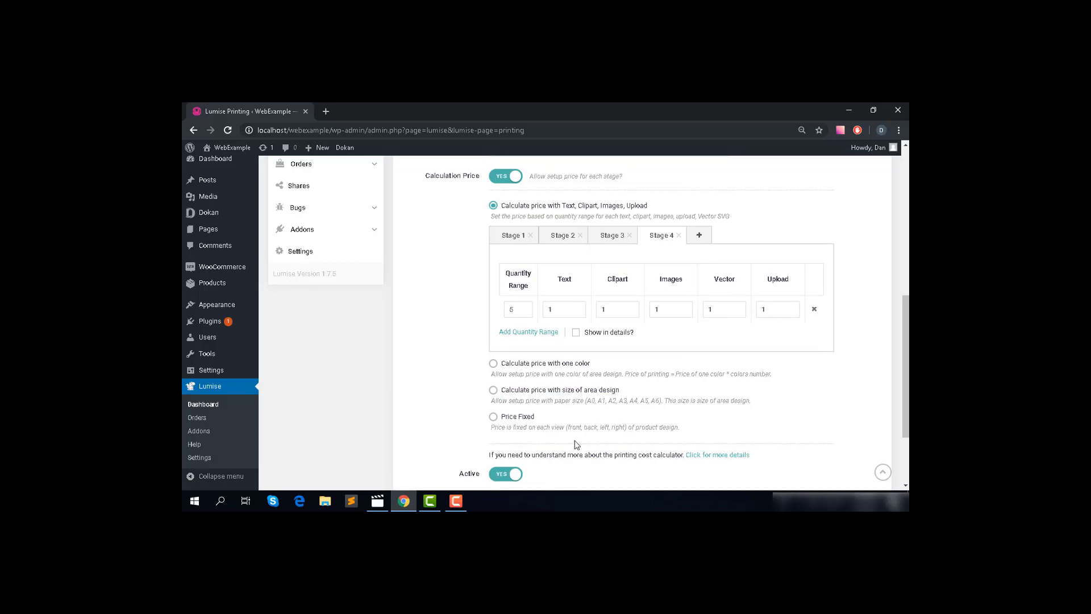
Step: Switch the calculation to size of area design, title the printing "size prices" and save it
left_click(493, 391)
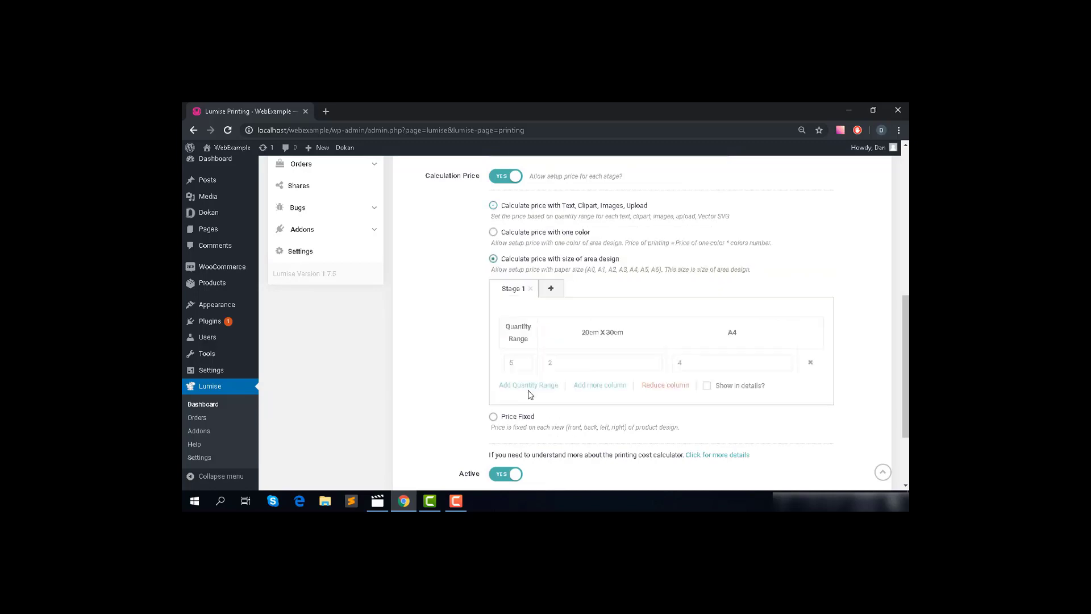
key("F5")
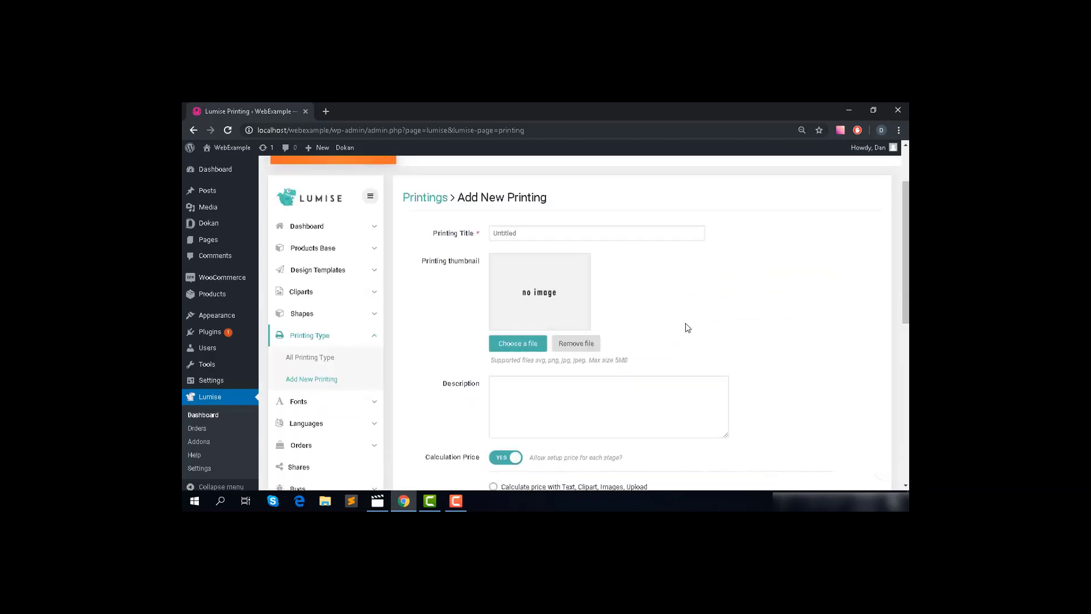
left_click_drag(539, 311, 470, 310)
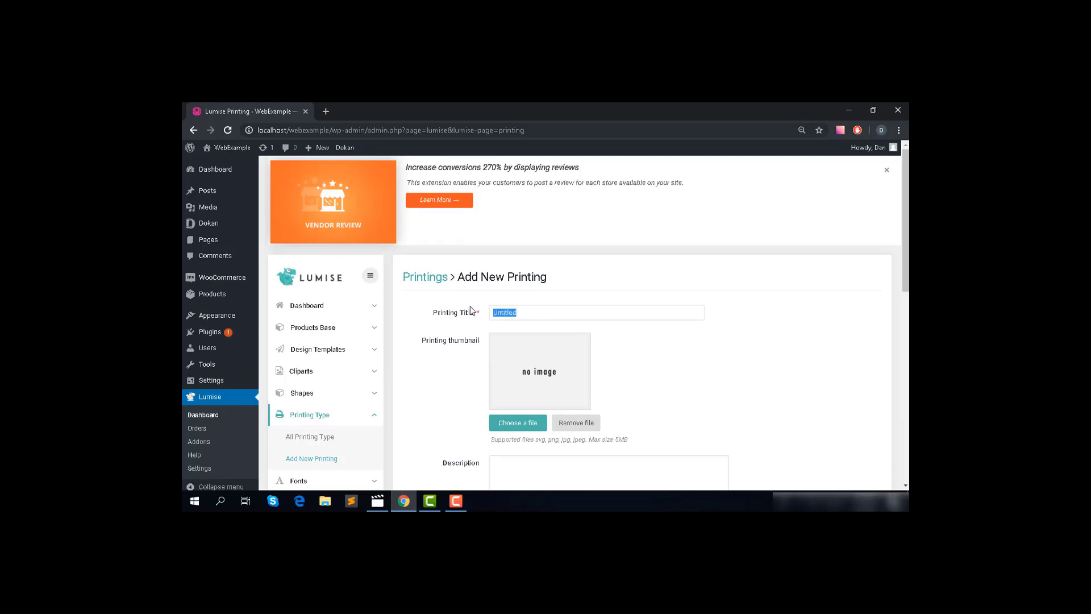
type("size prices")
scroll(487, 299, "down", 12)
left_click(527, 423)
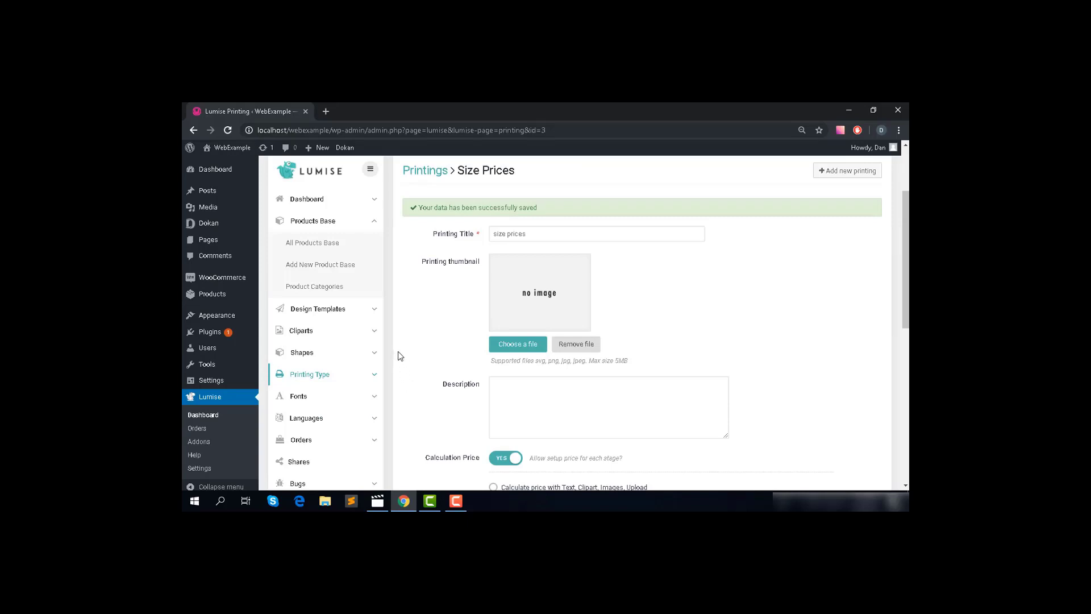
Step: Open the Bag product from the list of product bases and find its Printing Techniques options
left_click(343, 244)
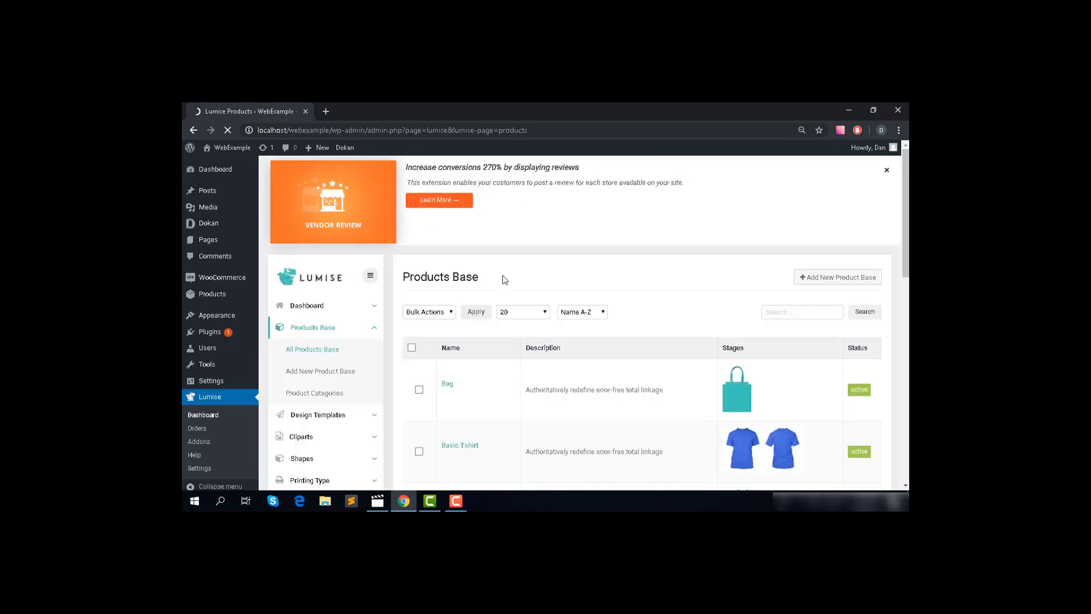
scroll(439, 332, "down", 1)
left_click(444, 332)
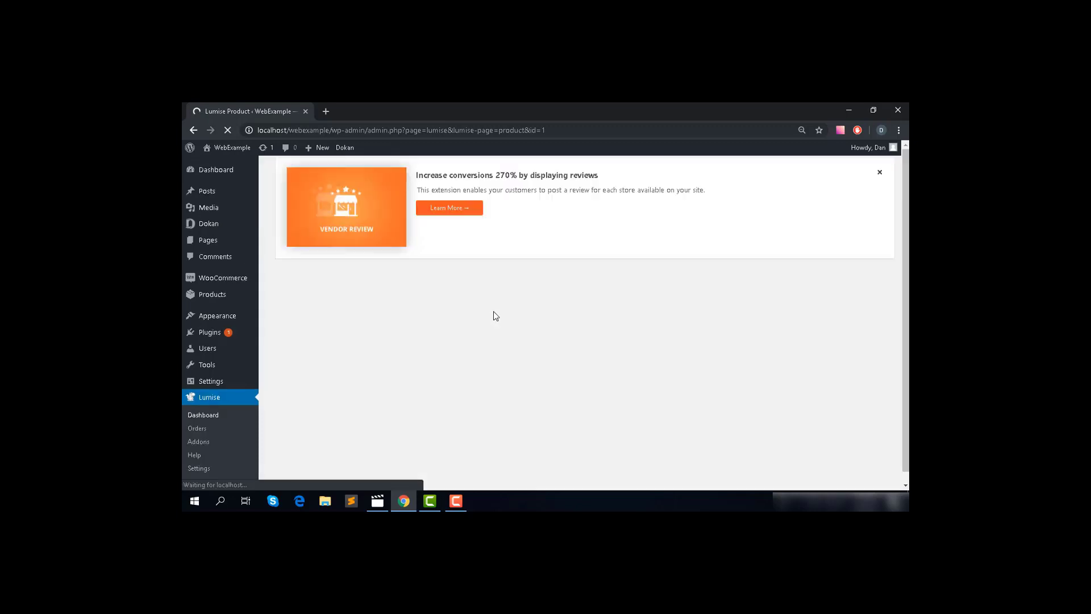
scroll(494, 314, "down", 3)
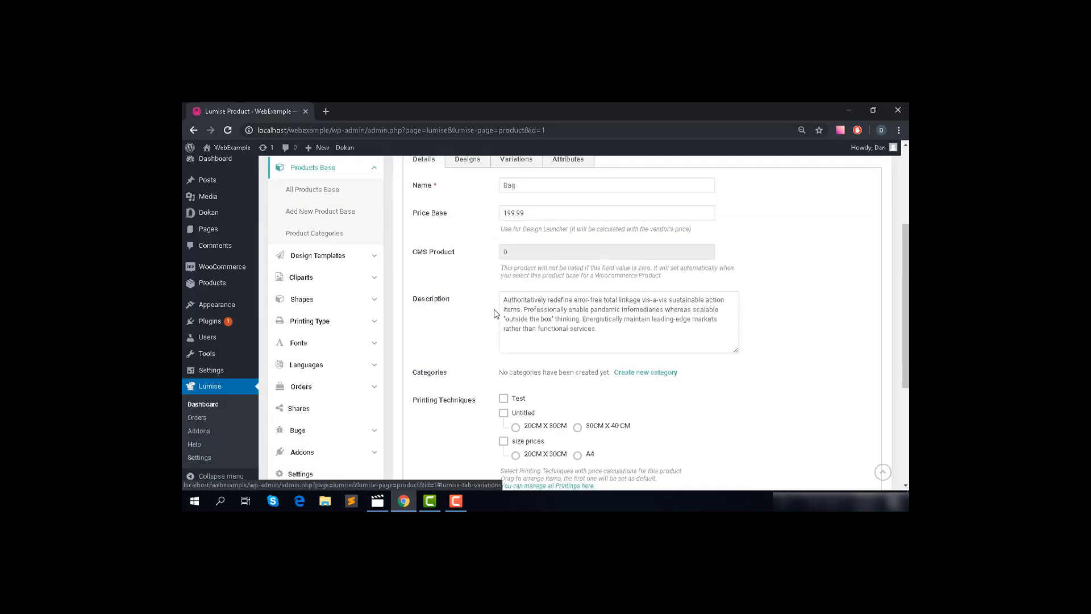
scroll(494, 315, "down", 2)
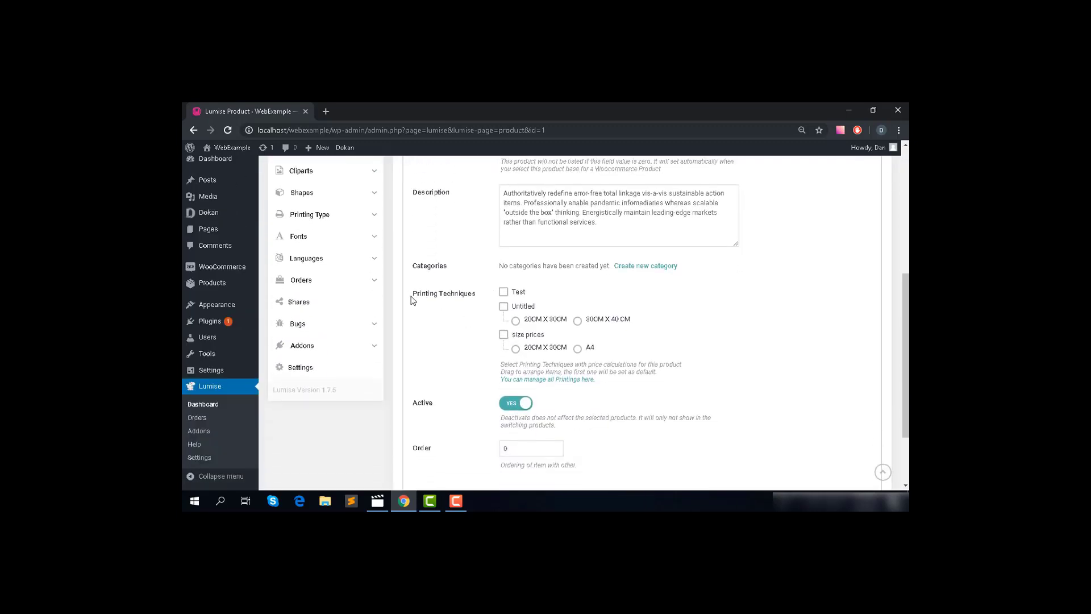
left_click_drag(414, 294, 478, 295)
Step: Assign the size prices printing technique with the A4 size to the Bag product and save the product
left_click(503, 334)
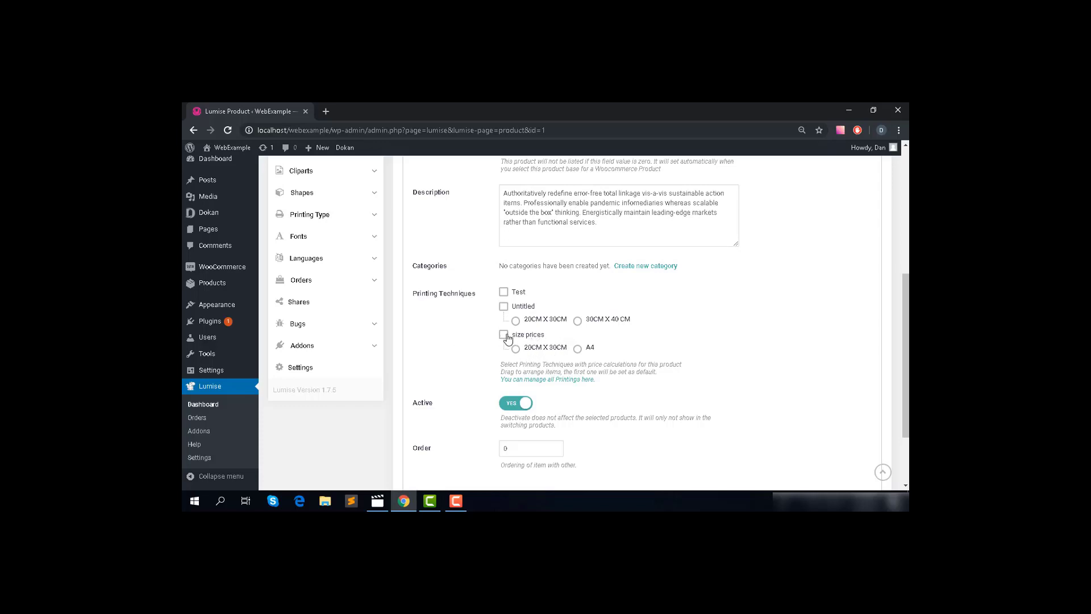
left_click(578, 349)
scroll(683, 341, "down", 2)
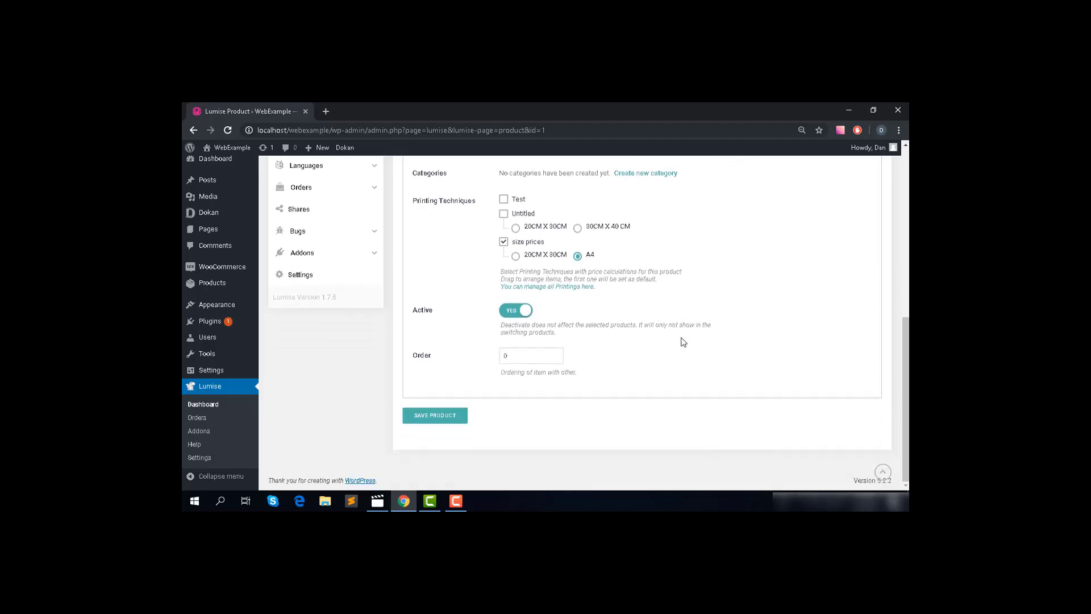
left_click(435, 415)
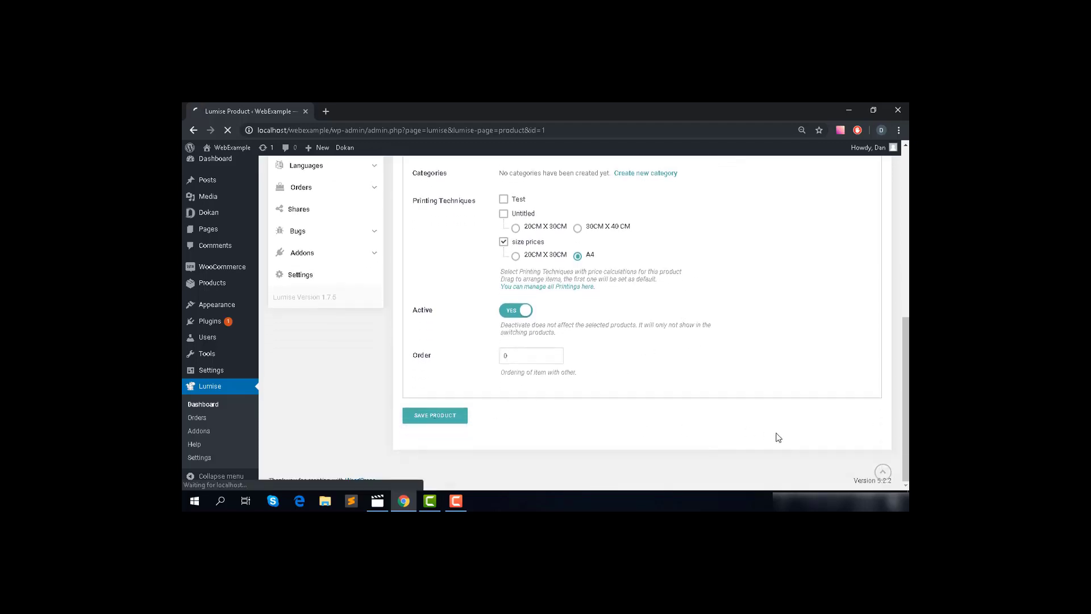